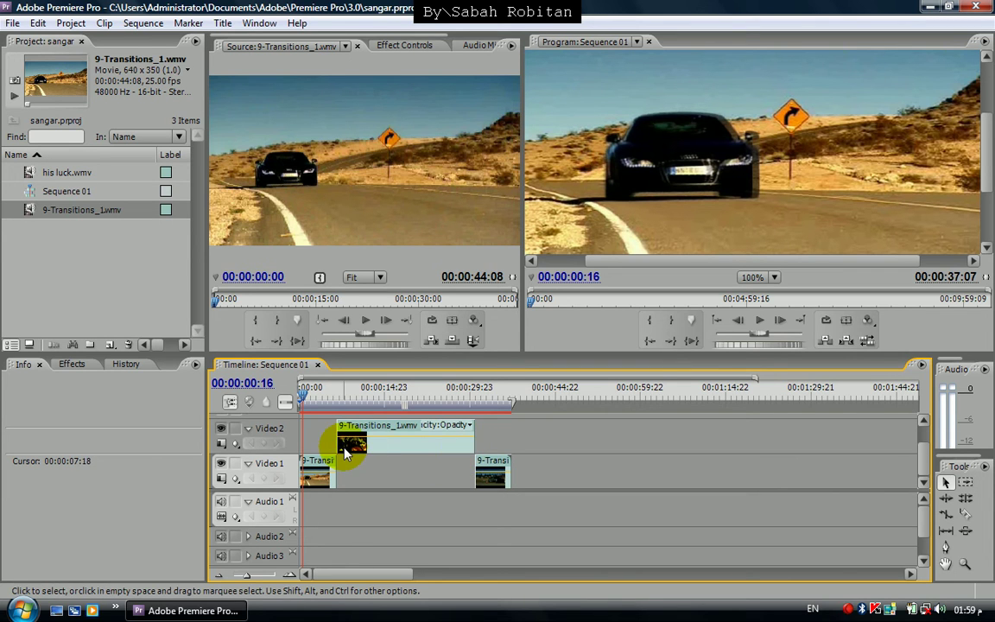
- In the Effects panel, expand Video Transitions > 3D Motion and select Tumble Away
left_click(76, 367)
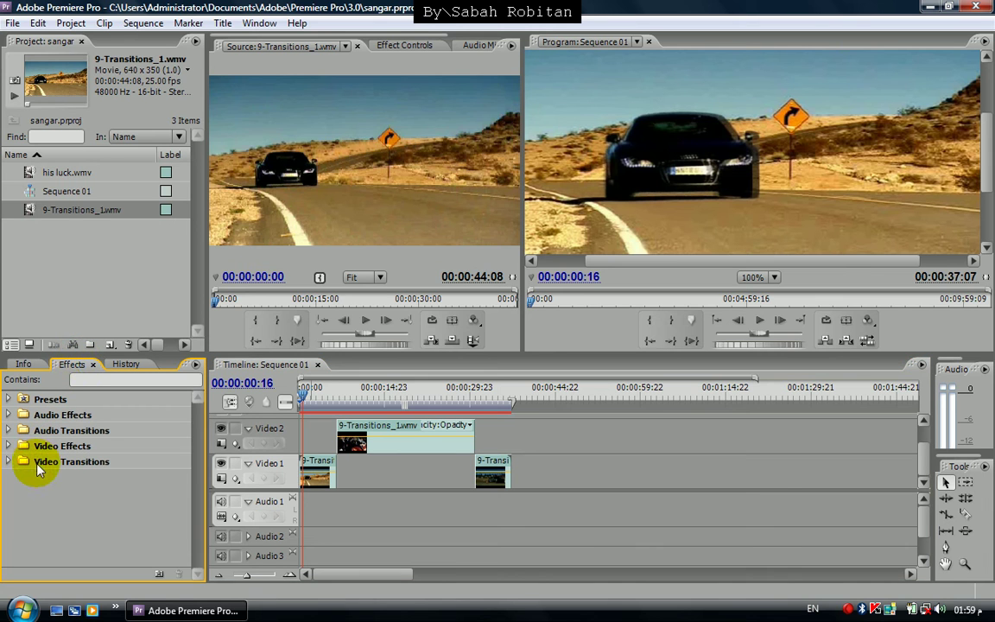
left_click(10, 463)
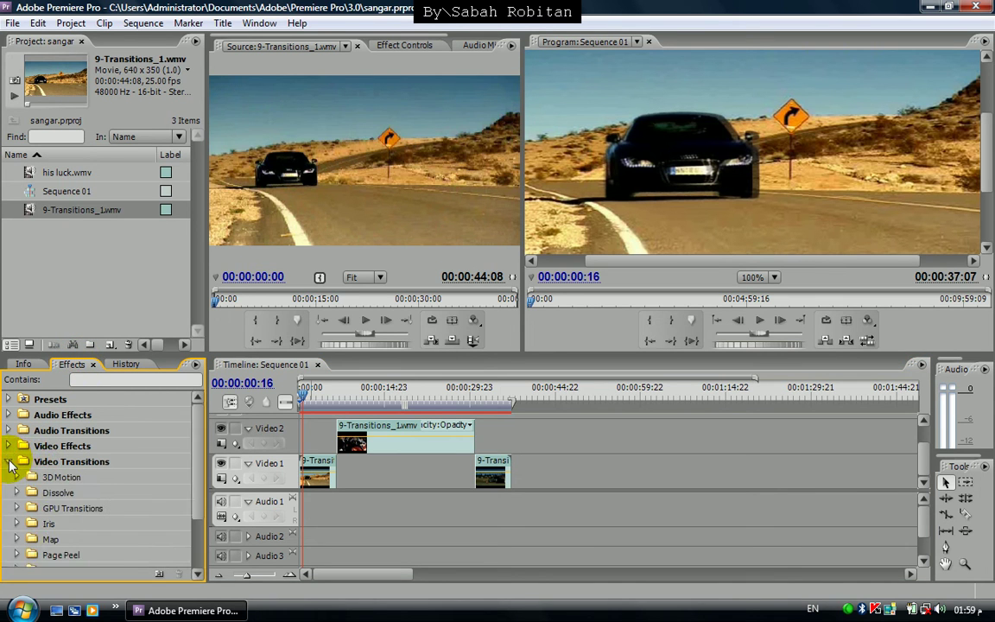
left_click_drag(199, 434, 198, 473)
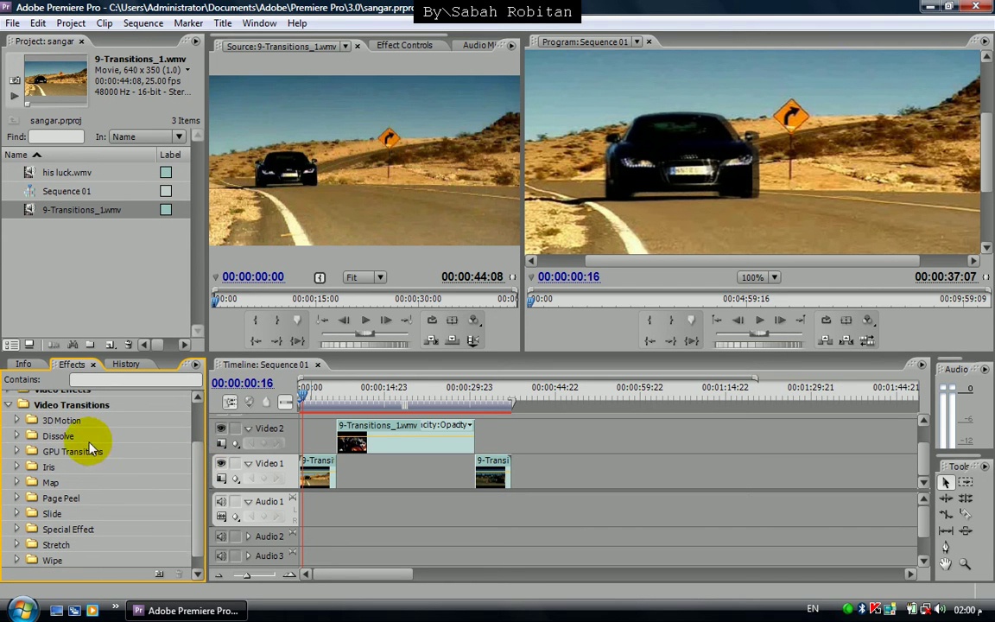
left_click(17, 421)
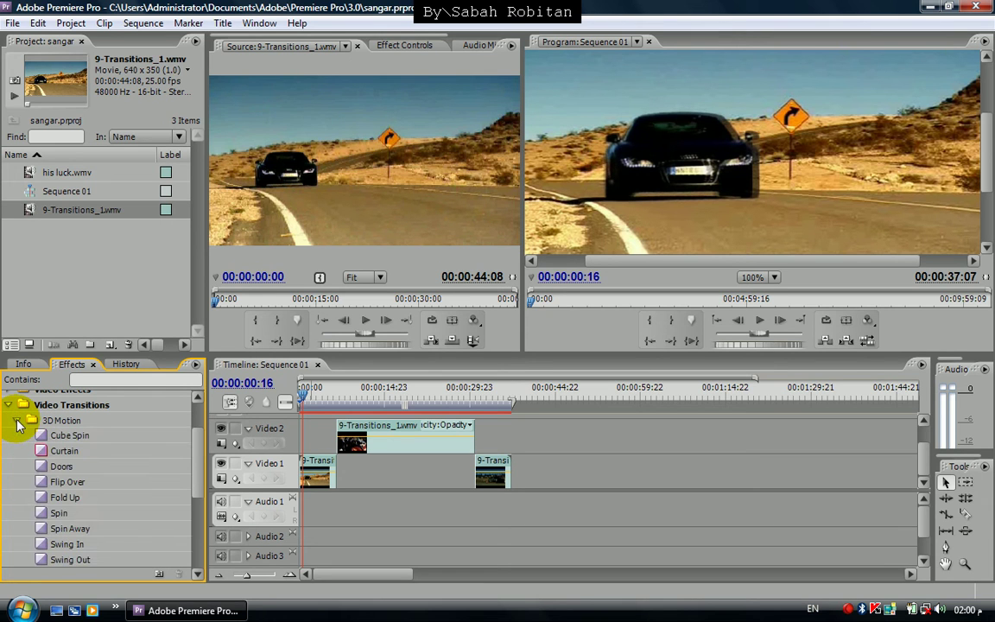
left_click_drag(199, 447, 199, 490)
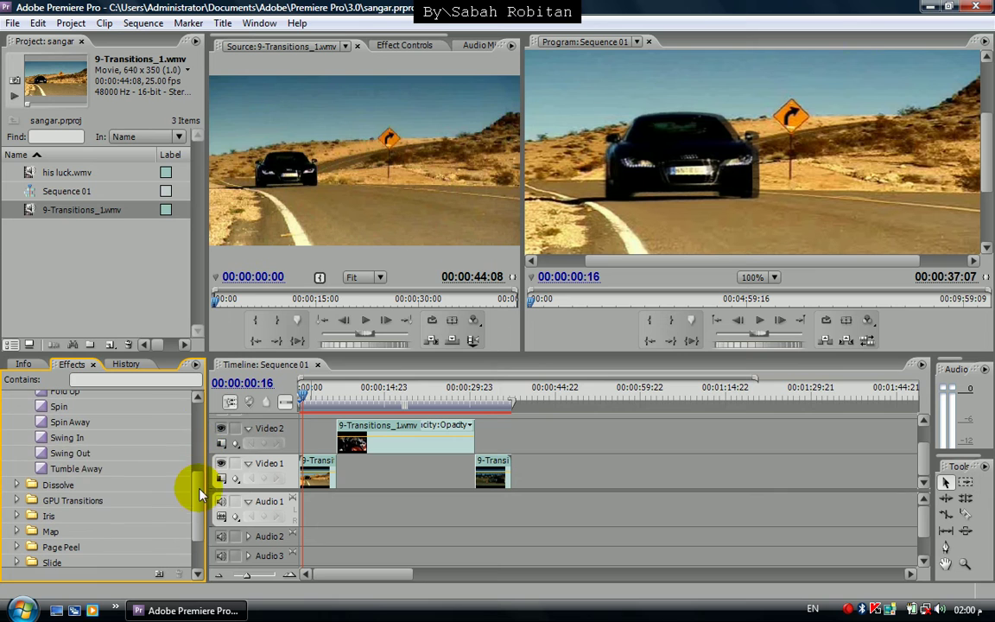
left_click(62, 471)
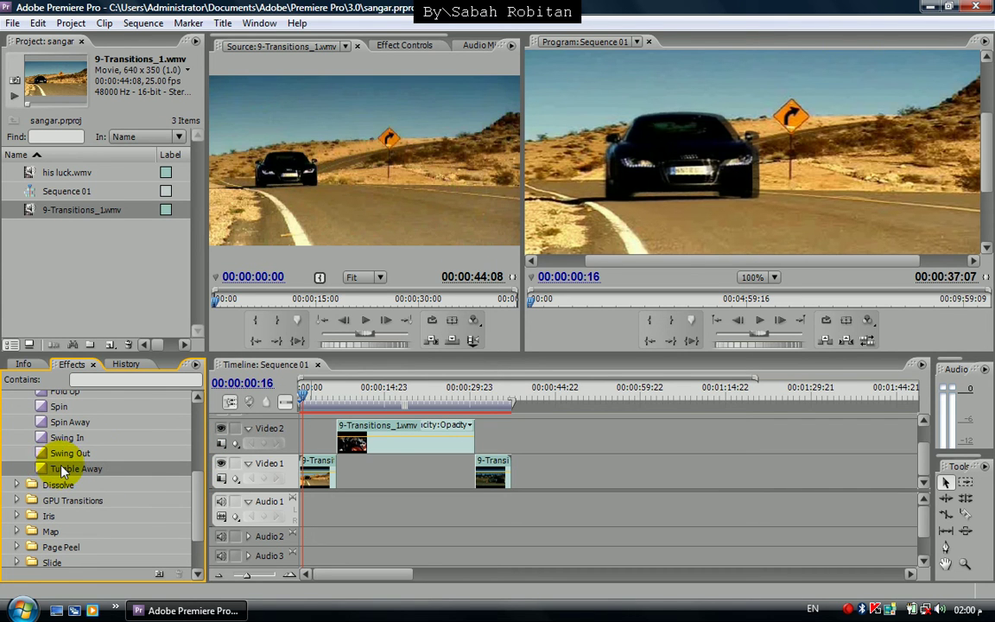
- Drop Tumble Away on the start of the 9-Transitions_1.wmv clip on Video 2, then zoom the timeline in
left_click_drag(63, 471, 335, 440)
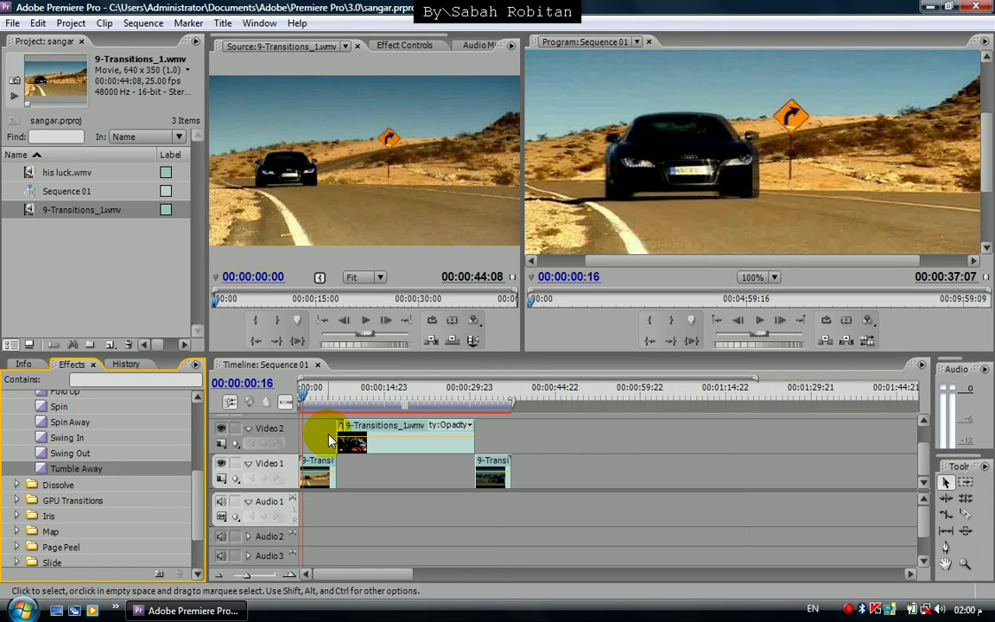
key("equal")
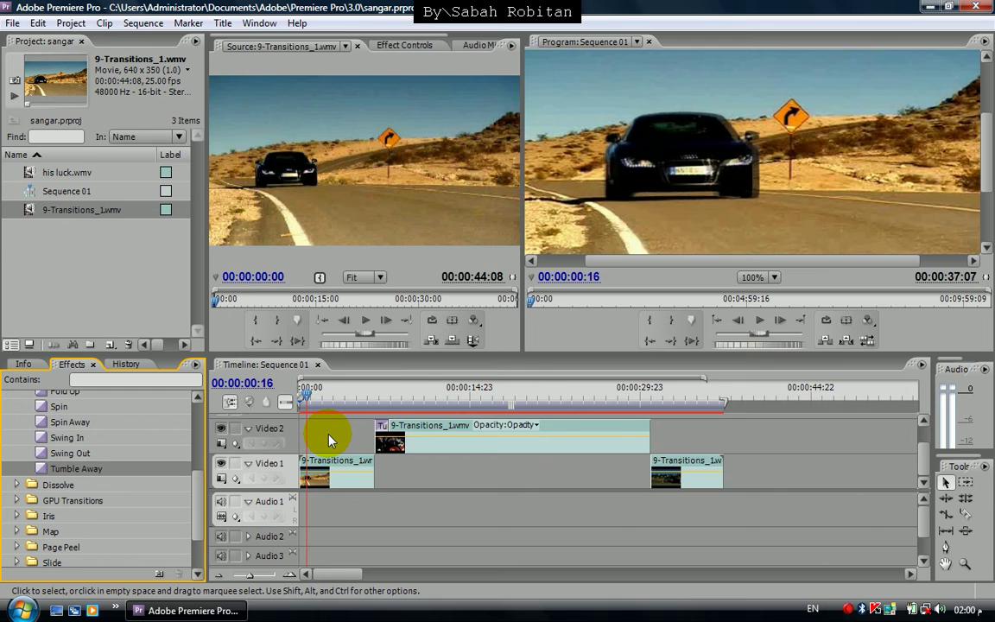
key("equal")
key("equal")
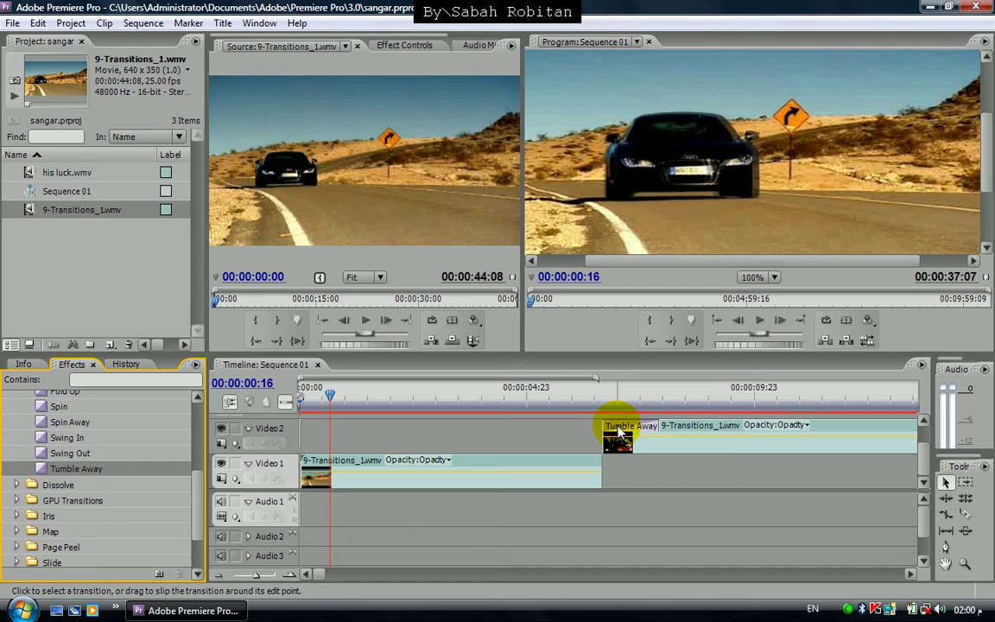
- Preview the Tumble Away transition in Effect Controls and switch on Reverse
left_click(618, 432)
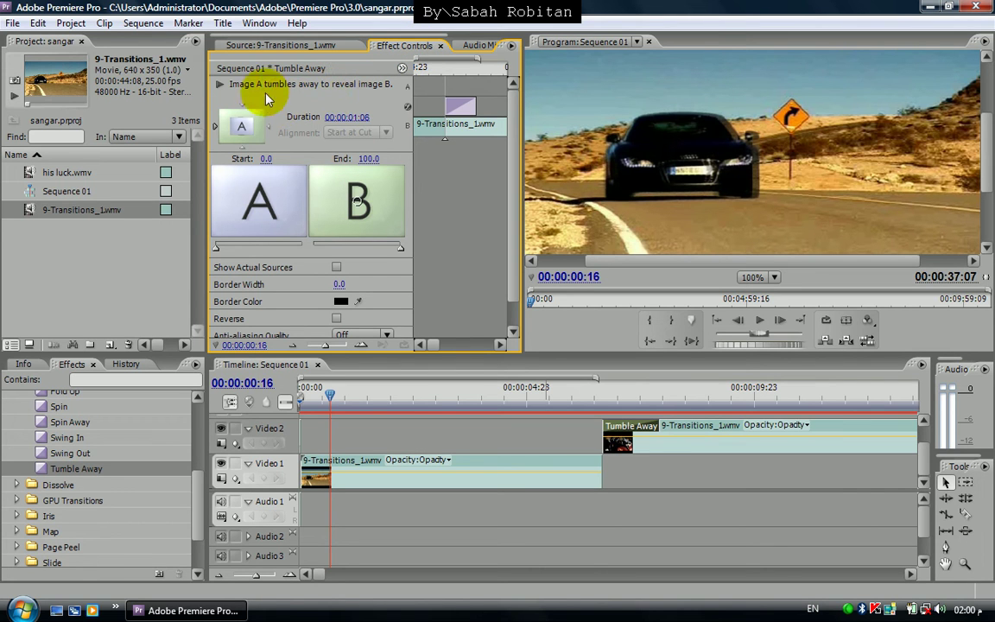
left_click(221, 84)
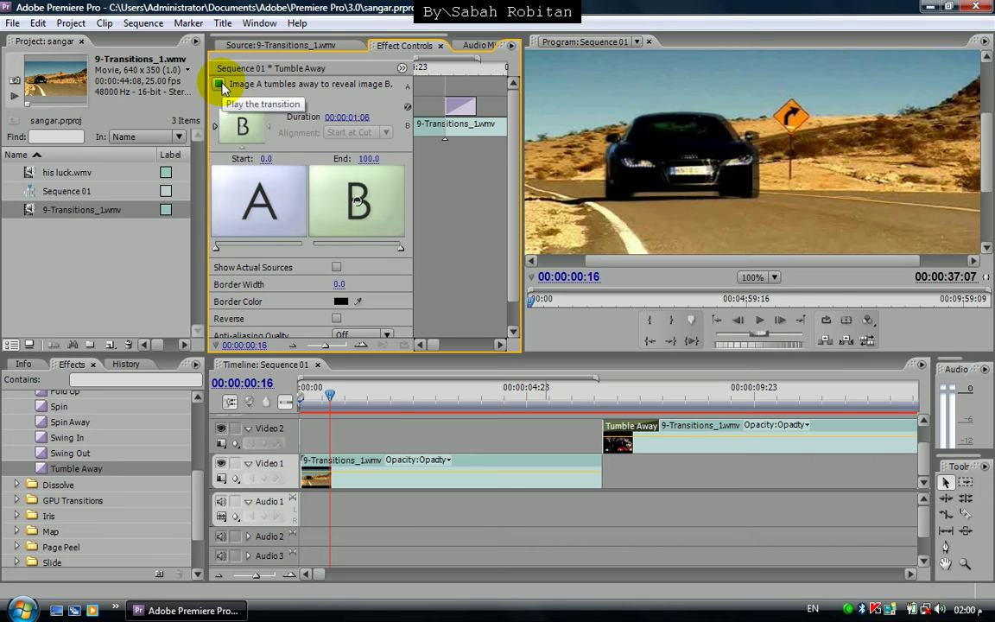
left_click(221, 85)
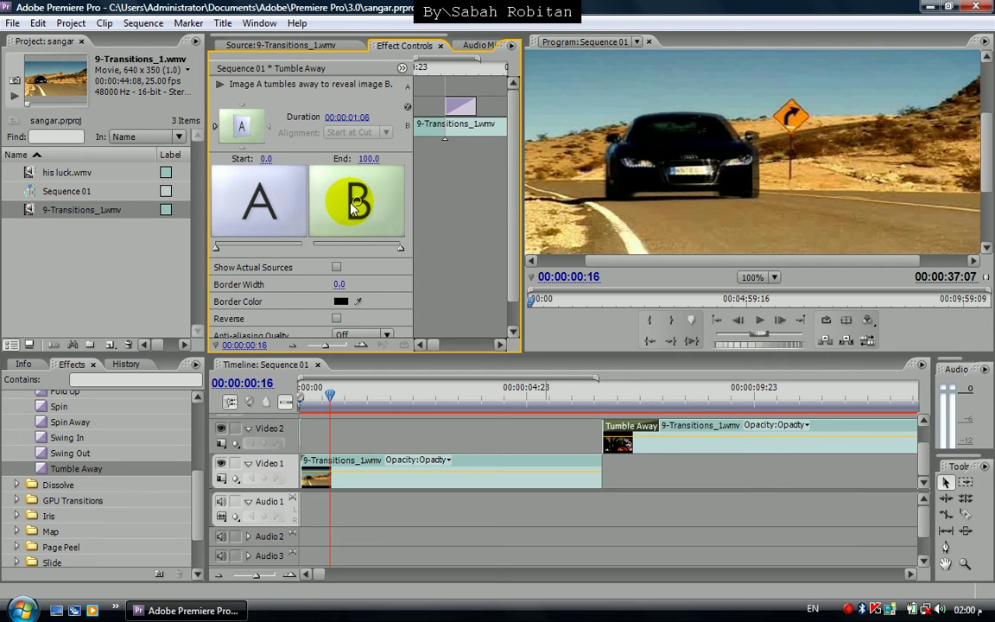
left_click_drag(512, 216, 509, 262)
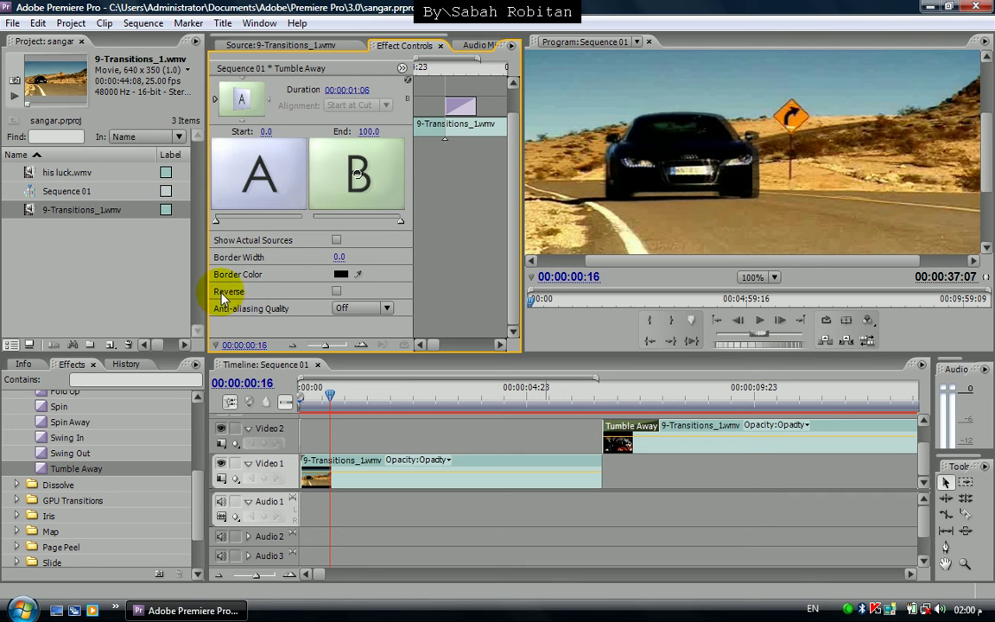
left_click(338, 293)
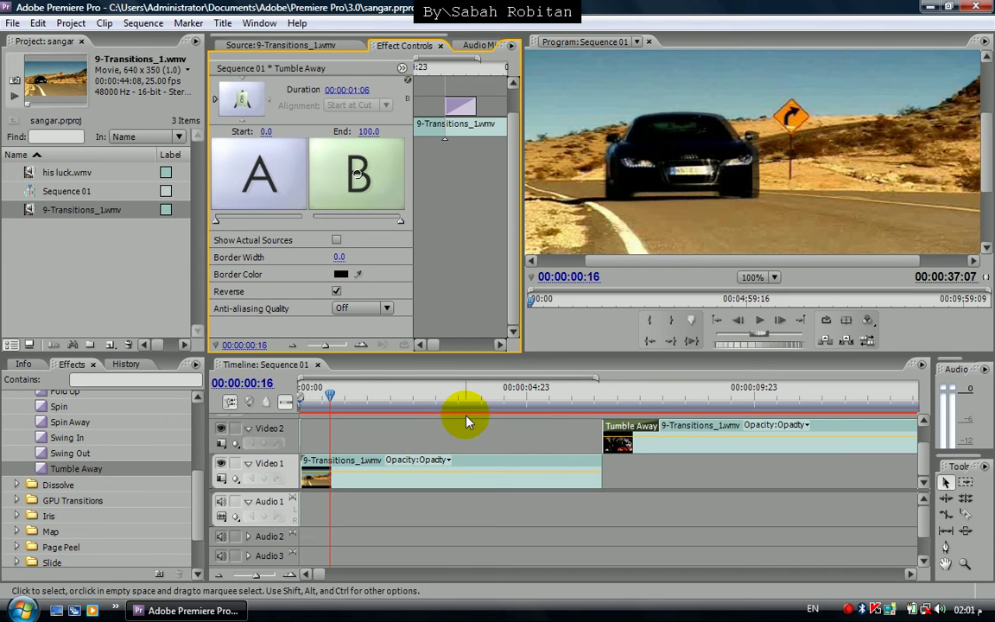
mouse_move(324, 395)
left_mouse_down()
mouse_move(429, 406)
mouse_move(539, 396)
left_mouse_up()
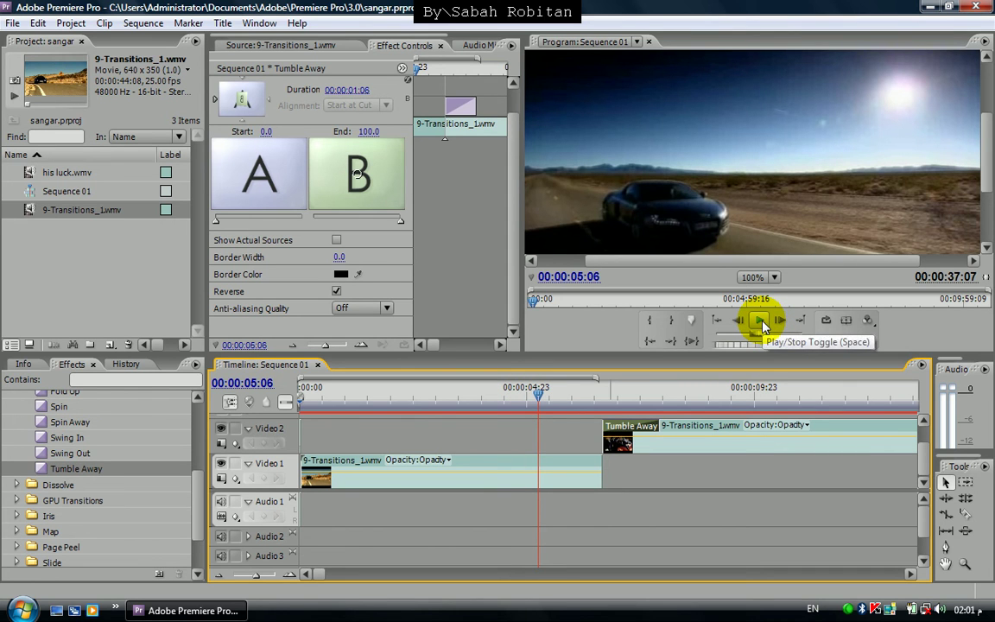
left_click(761, 322)
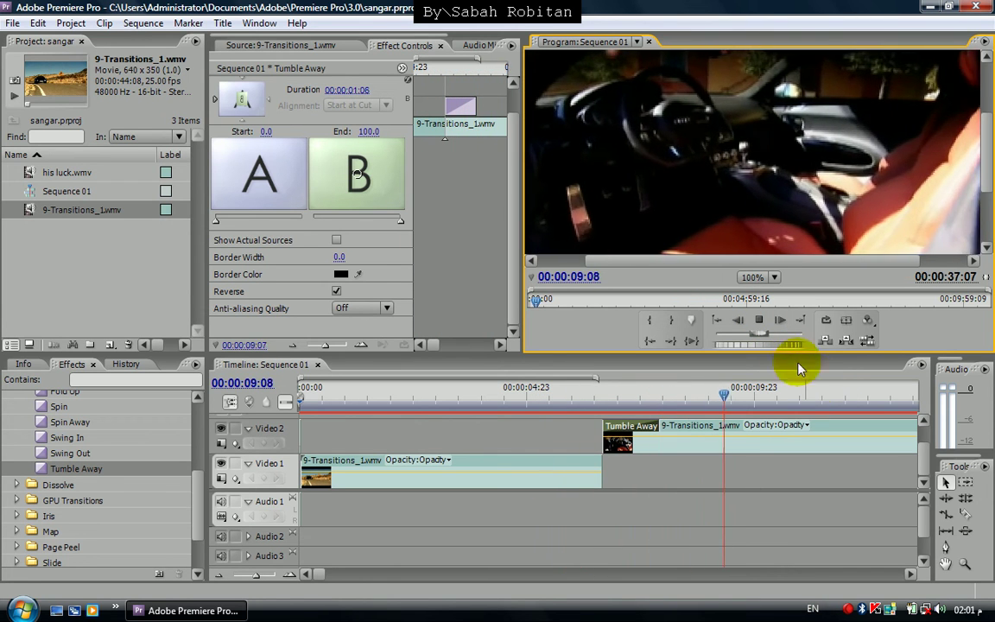
left_click(760, 320)
left_click(760, 319)
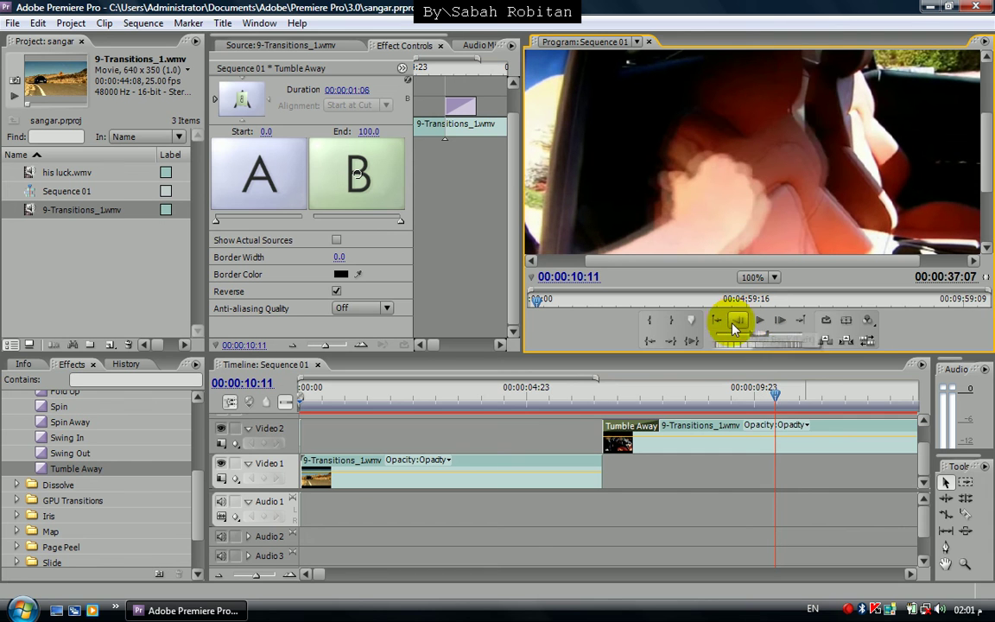
key("minus")
key("minus")
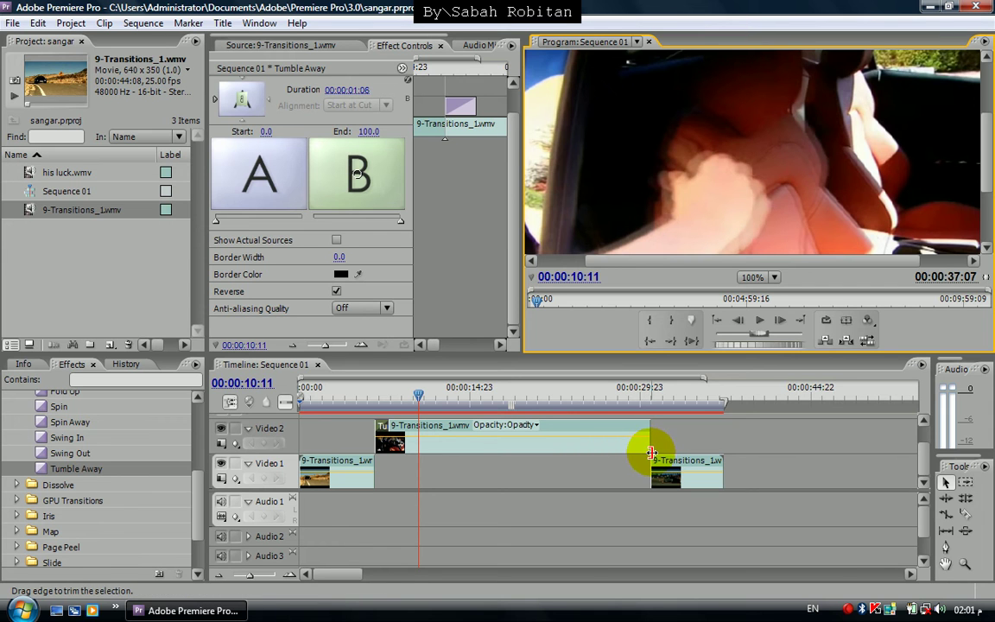
- Expand the Zoom transitions group and drop Zoom Boxes on the end of the Video 2 clip
left_click_drag(201, 471, 200, 527)
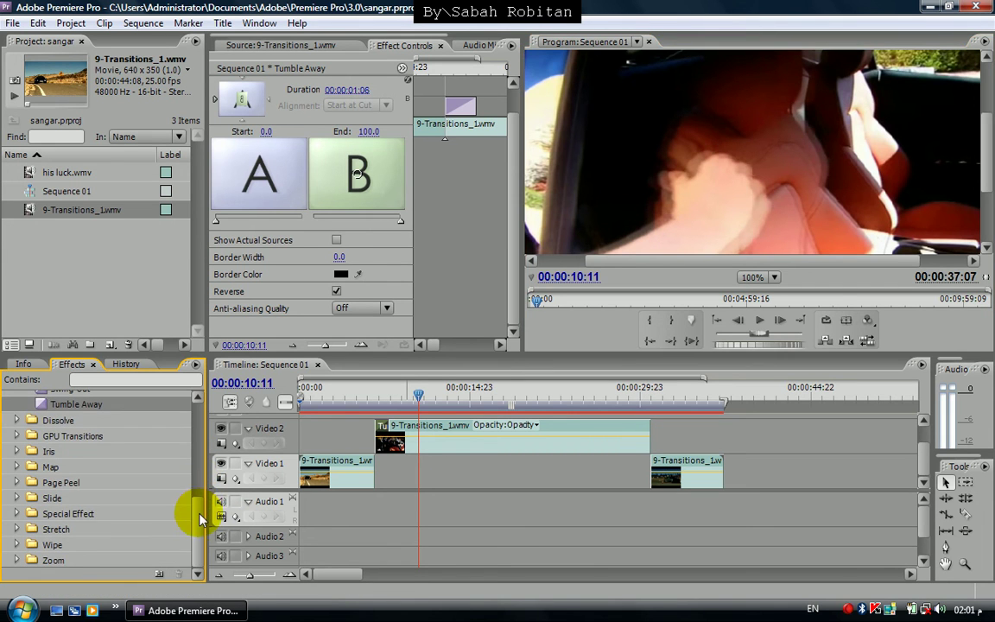
left_click(16, 560)
scroll(185, 518, "down", 2)
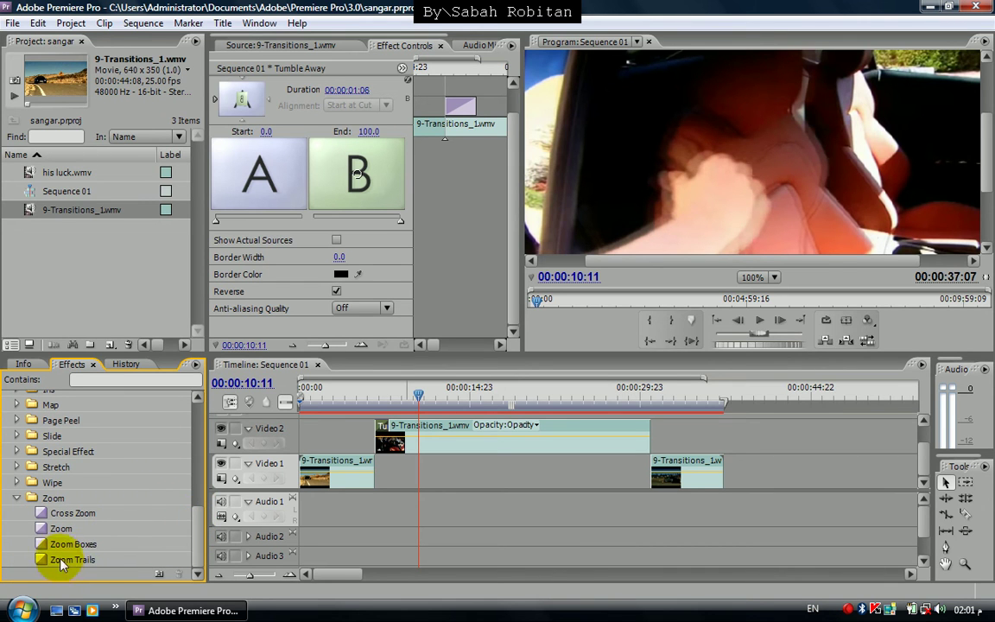
left_click_drag(54, 553, 501, 458)
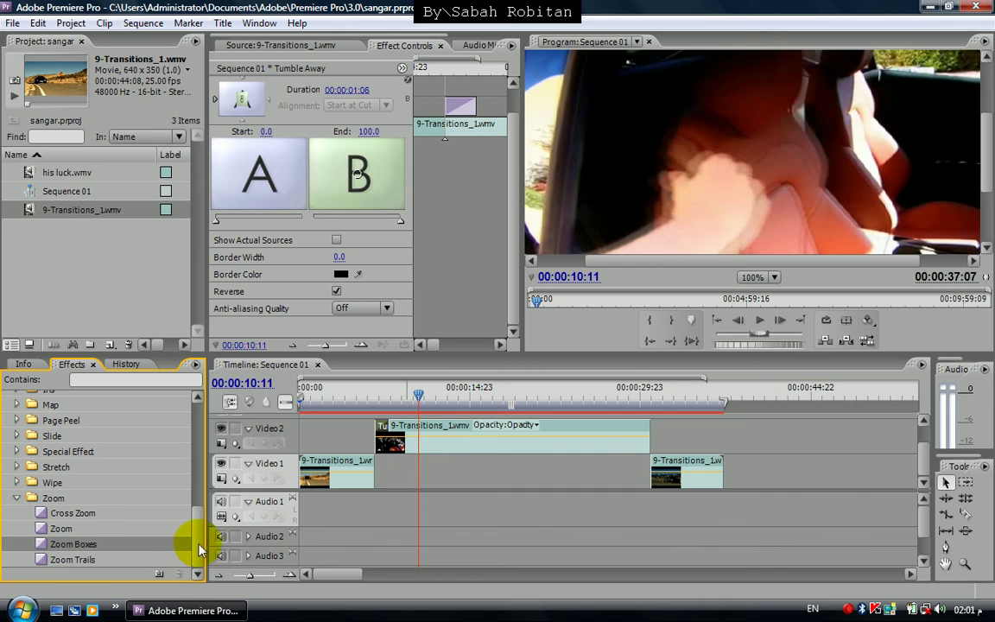
left_click_drag(650, 455, 649, 450)
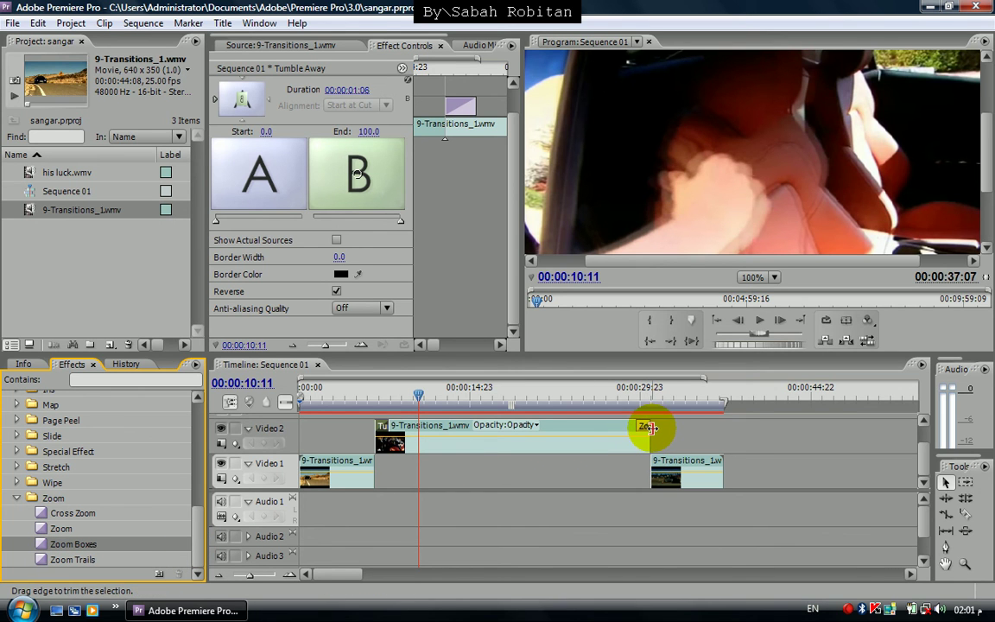
key("equal")
- Select the Zoom Boxes transition, preview it in Effect Controls, and set the playhead just before it
mouse_move(329, 574)
left_mouse_down()
mouse_move(355, 578)
mouse_move(340, 574)
left_mouse_up()
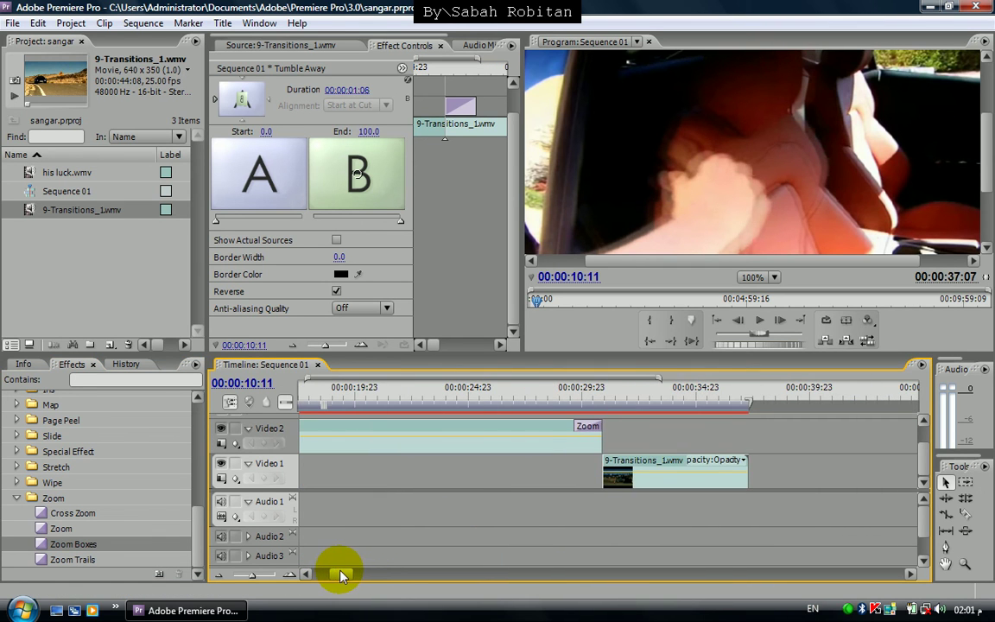
left_click(582, 427)
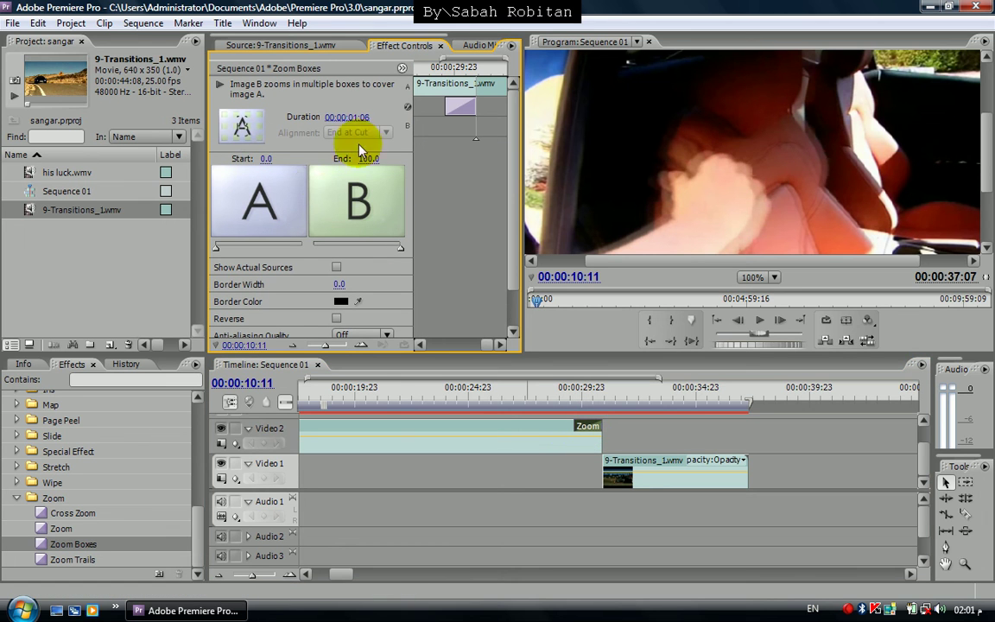
left_click(219, 86)
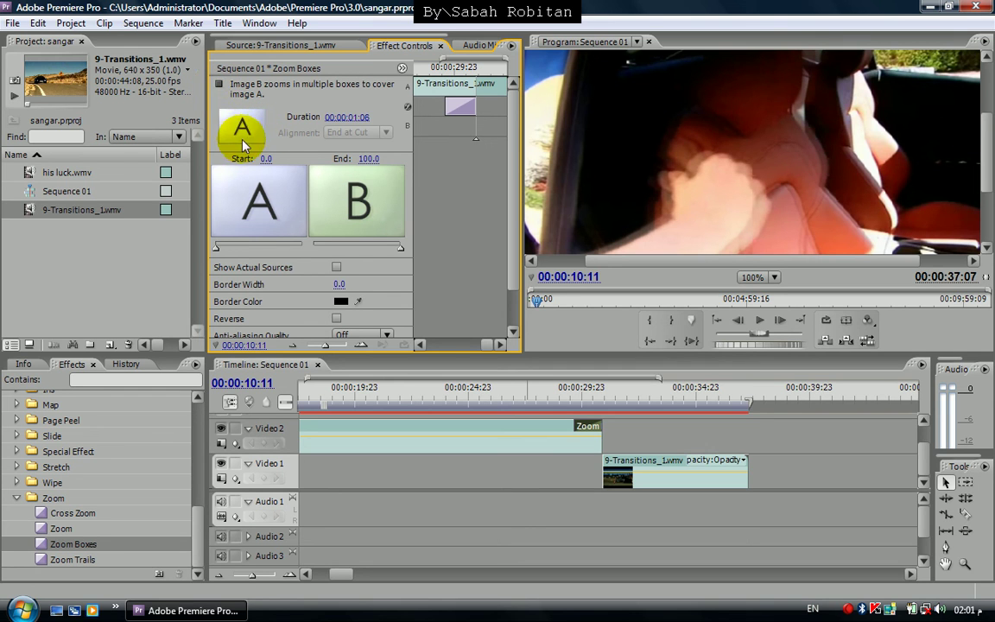
left_click(220, 84)
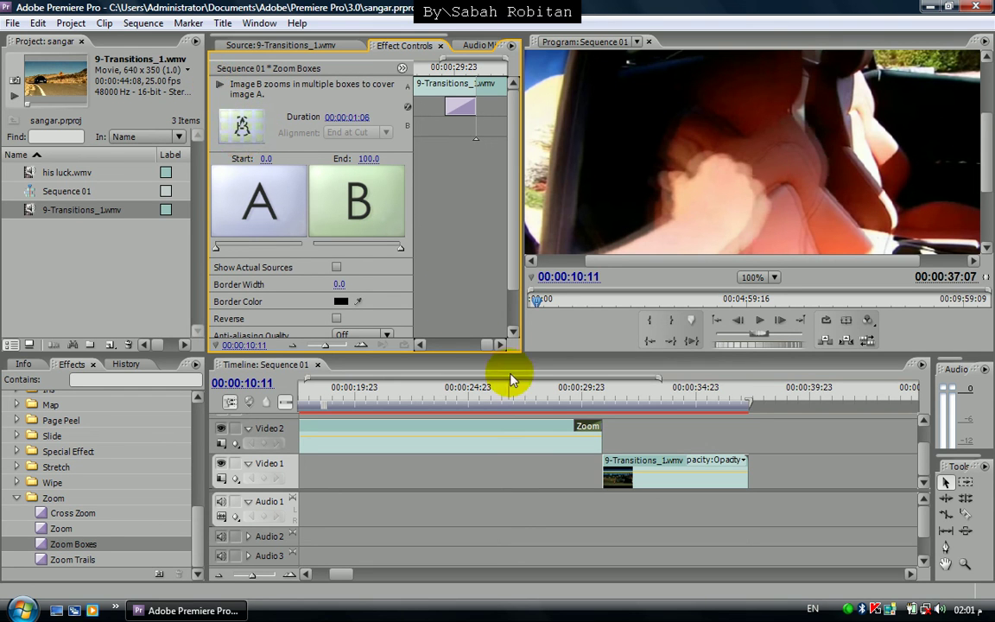
left_click(506, 397)
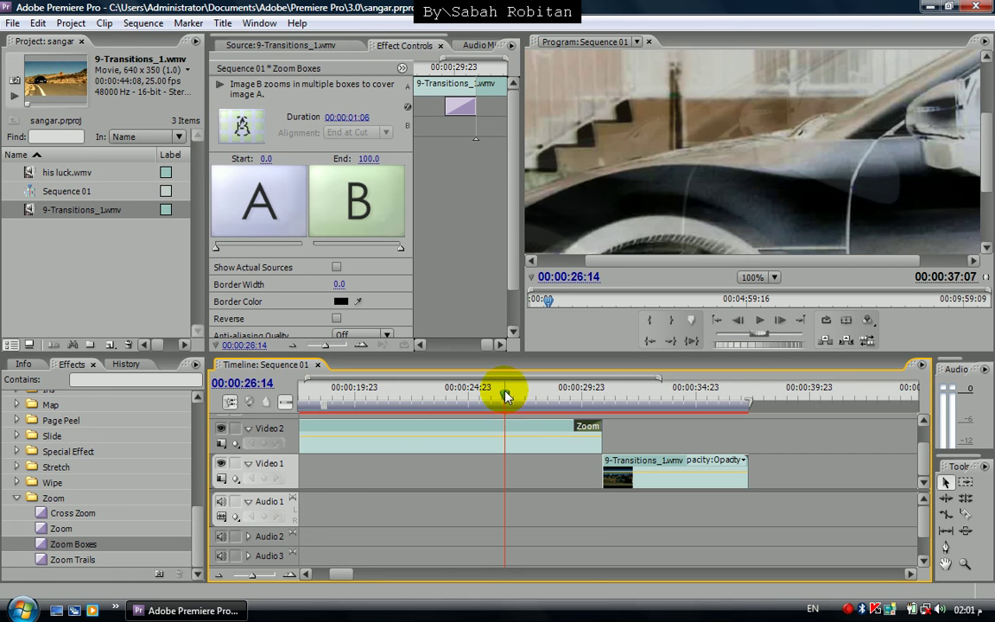
left_click_drag(506, 397, 522, 397)
left_click(760, 320)
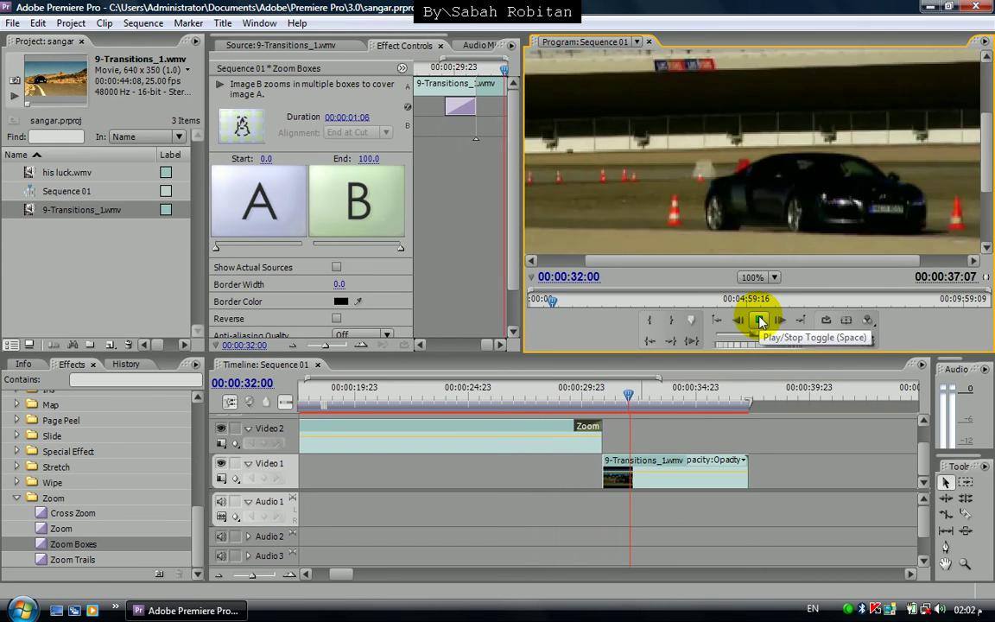
key("minus")
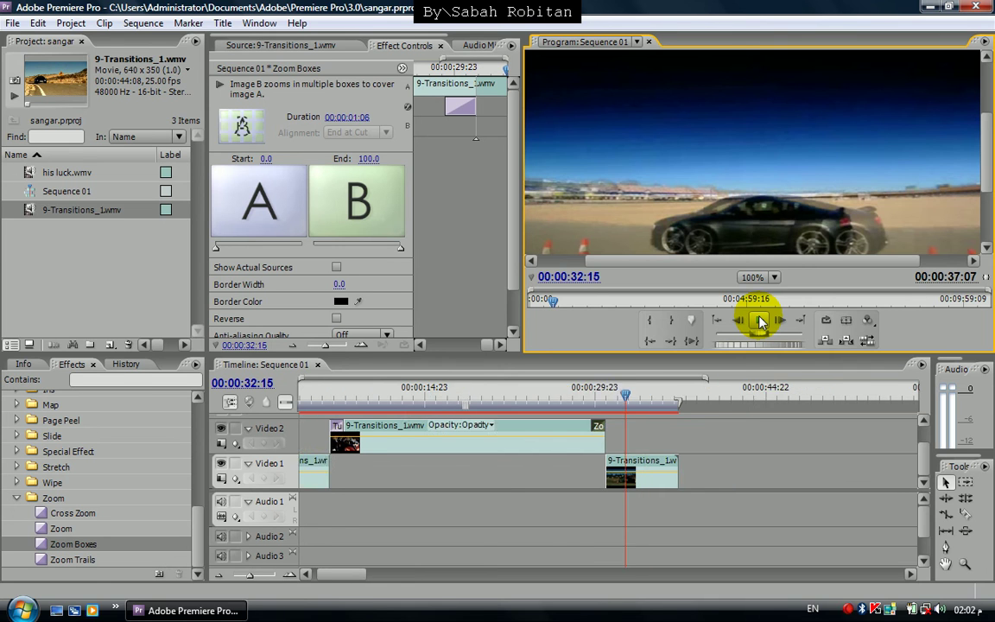
key("minus")
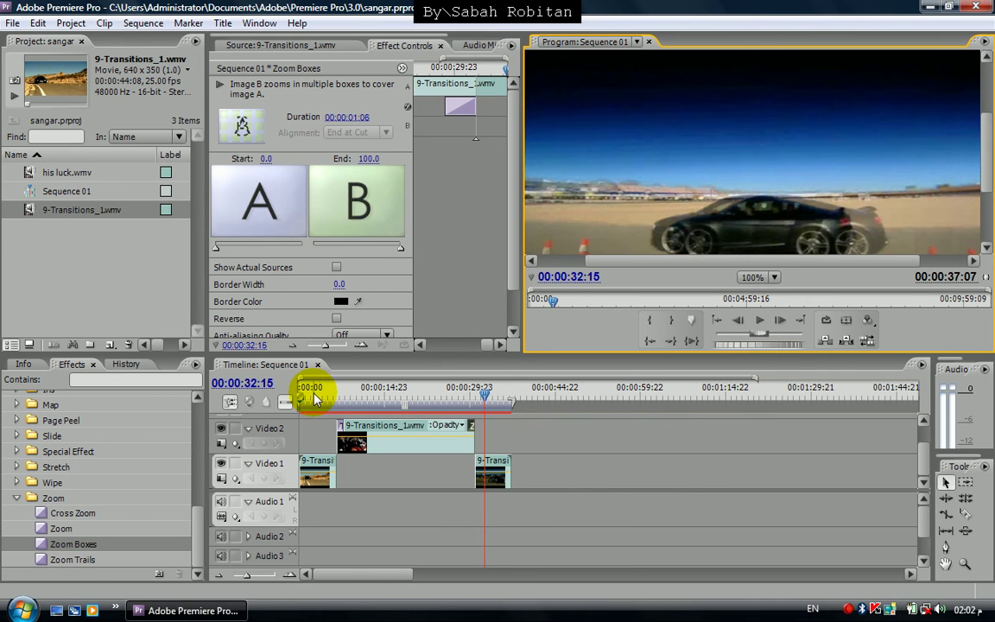
left_click(313, 394)
left_click(760, 322)
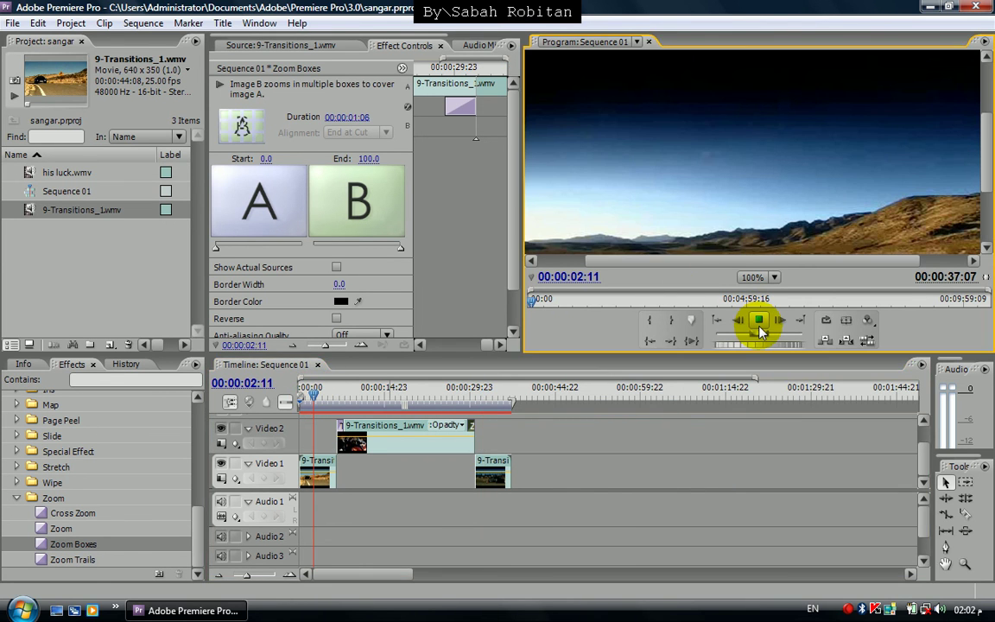